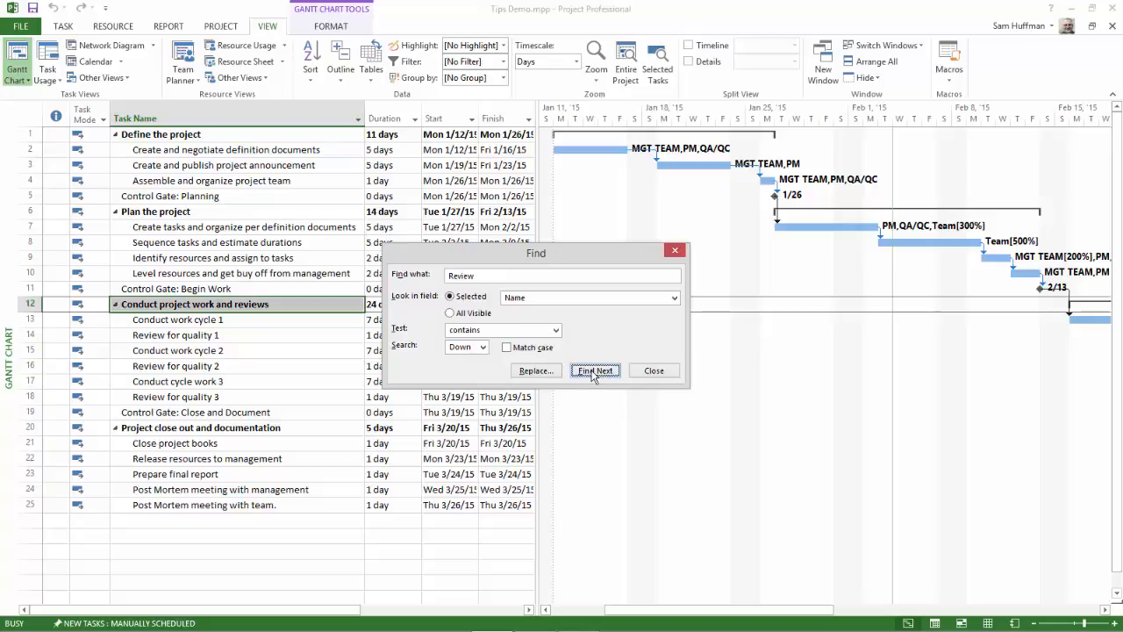
# Step: Find the next occurrences of "Review" in the task names, and close the search
pyautogui.click(594, 372)
pyautogui.click(594, 371)
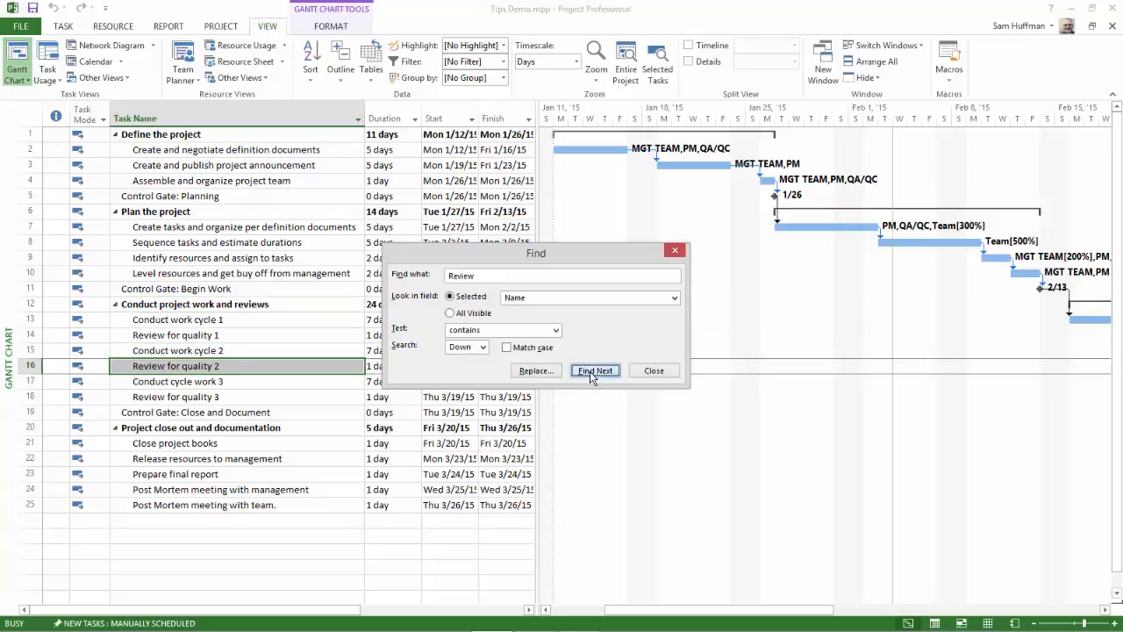
pyautogui.click(657, 371)
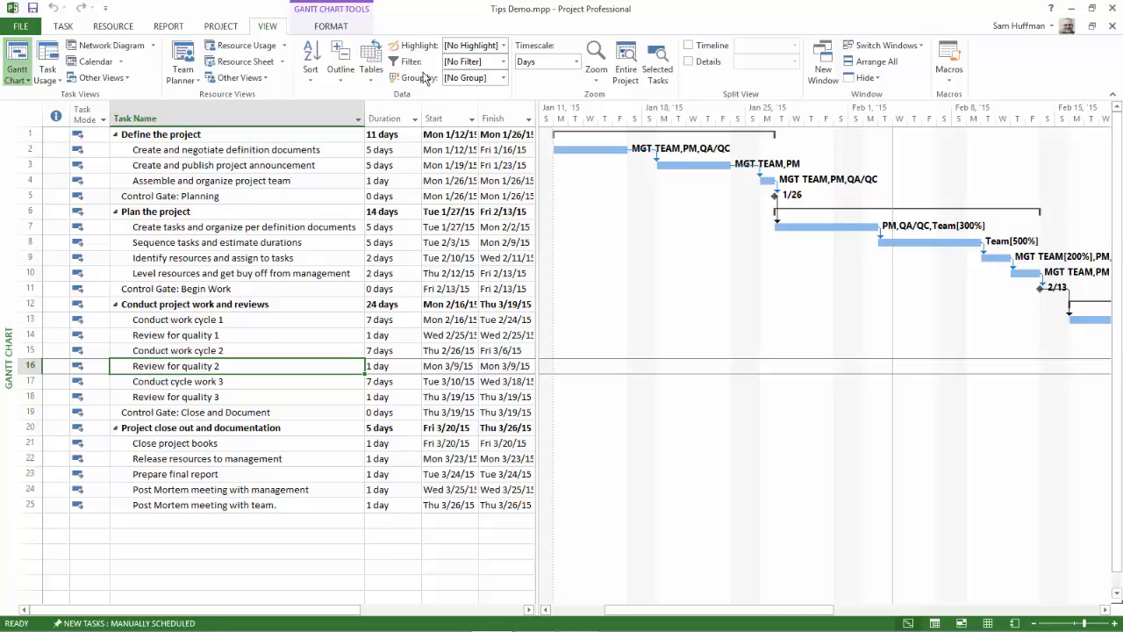
# Step: Create a new task filter named "Search Name Field"
pyautogui.click(504, 63)
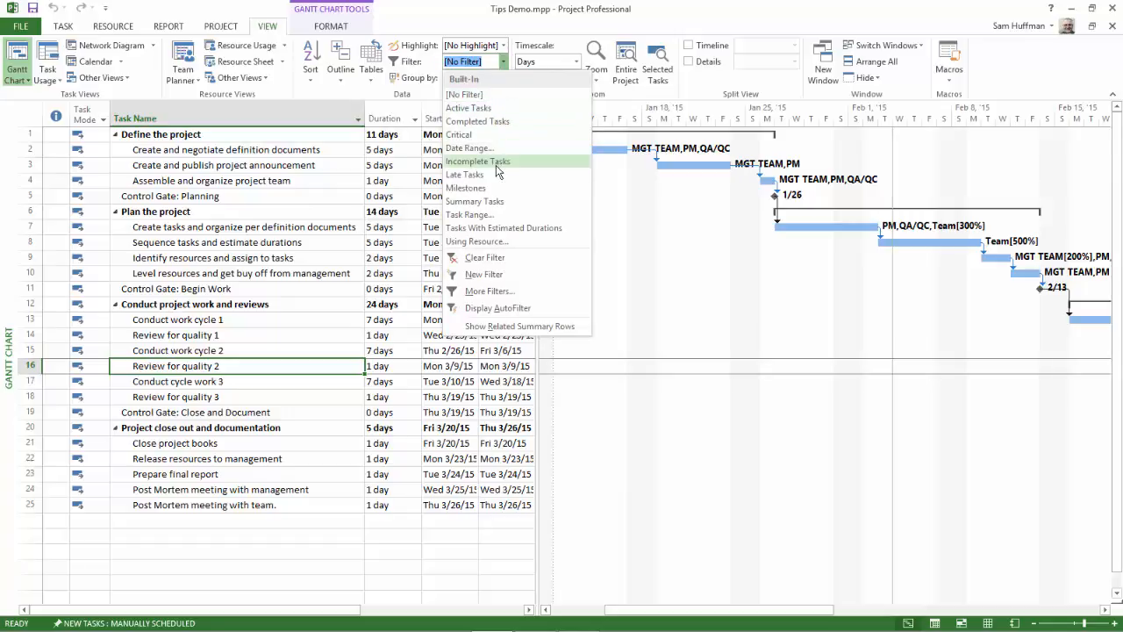
pyautogui.click(488, 276)
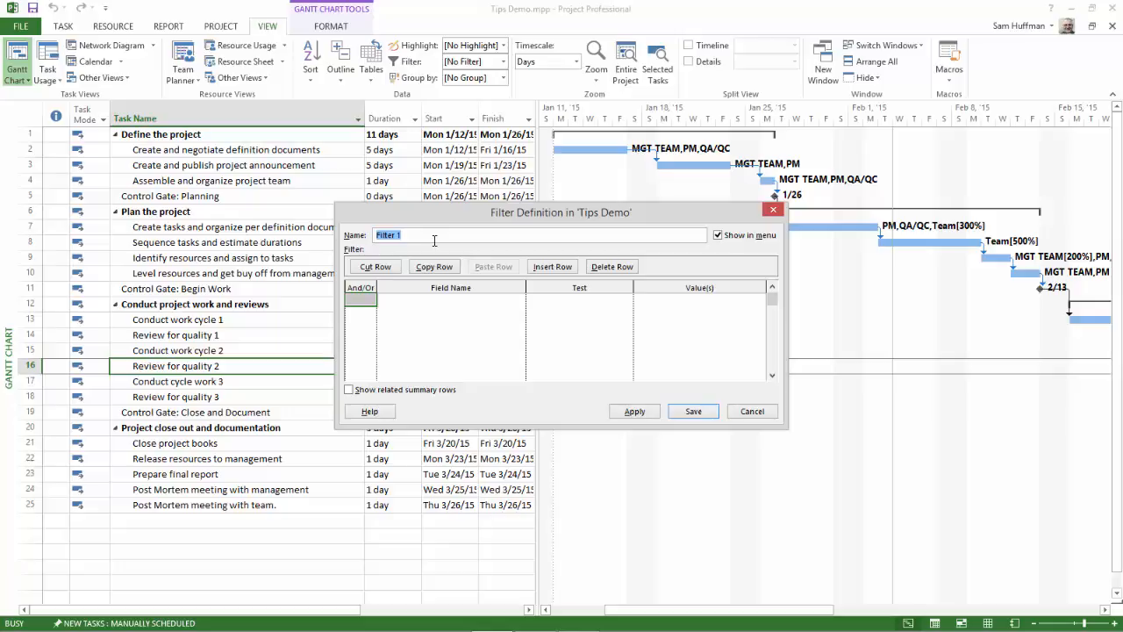
pyautogui.write('Searcg')
pyautogui.press('BackSpace')
pyautogui.write('h Name Field')
# Step: Set the filter's first criterion to the Name field with the test "contains"
pyautogui.click(419, 301)
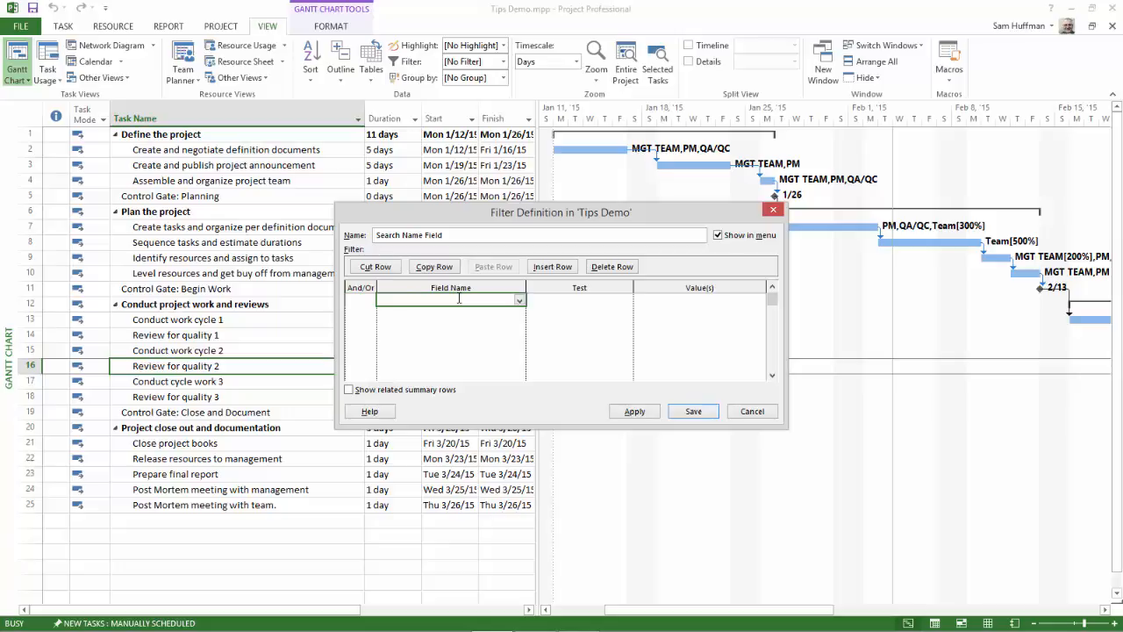
pyautogui.write('Name')
pyautogui.click(563, 302)
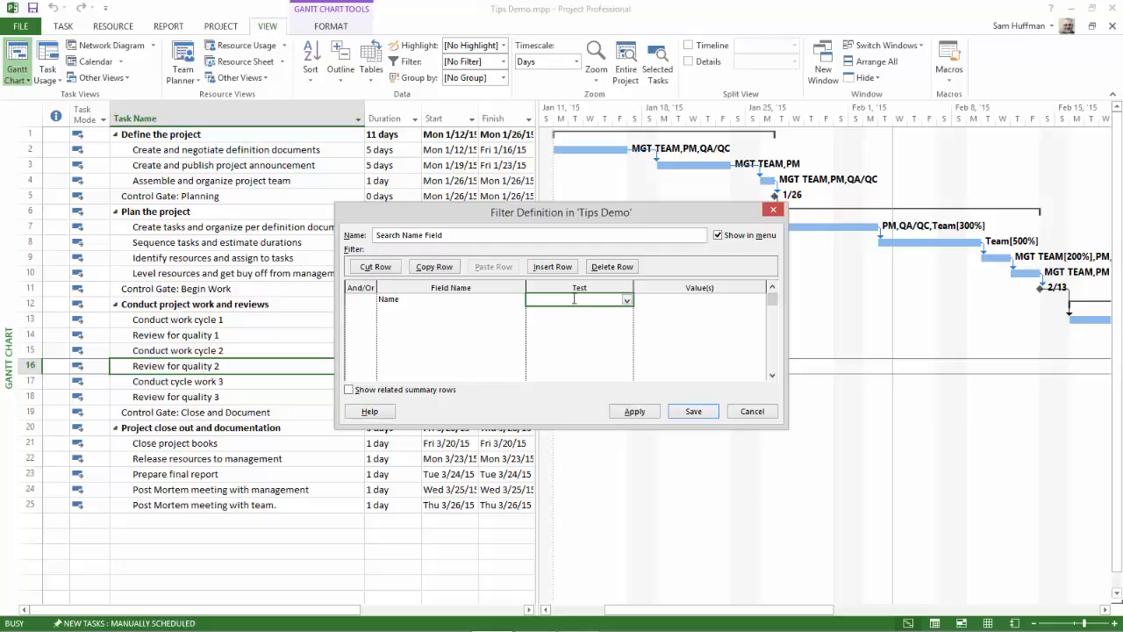
pyautogui.click(627, 300)
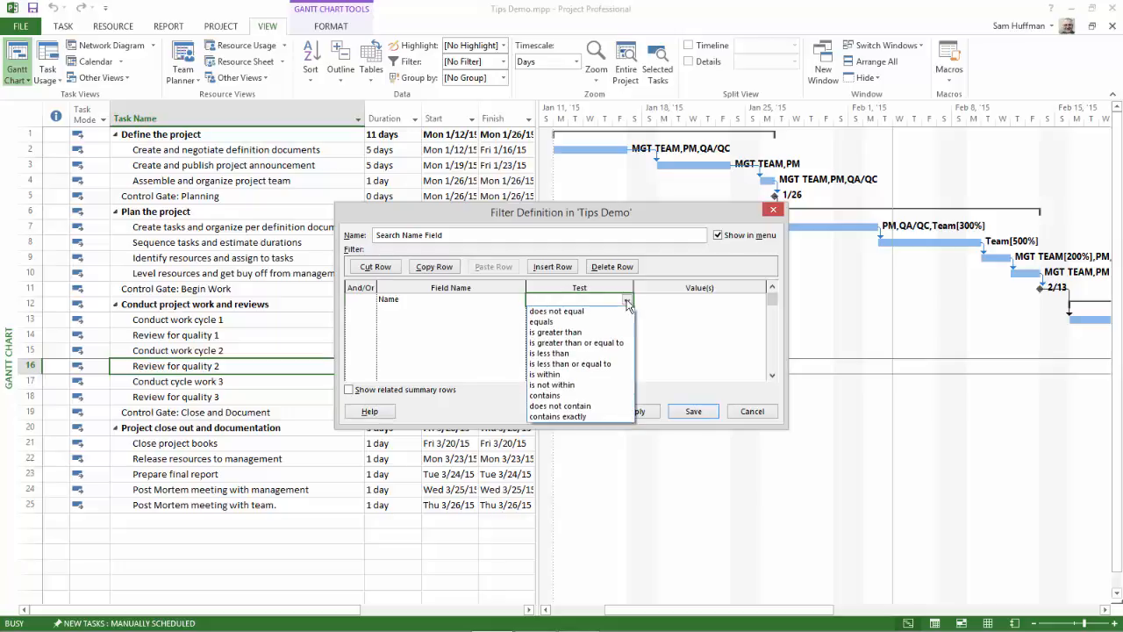
pyautogui.click(583, 395)
# Step: Enter the prompt "What text do you want?"? as the criterion's value and save the filter
pyautogui.click(679, 301)
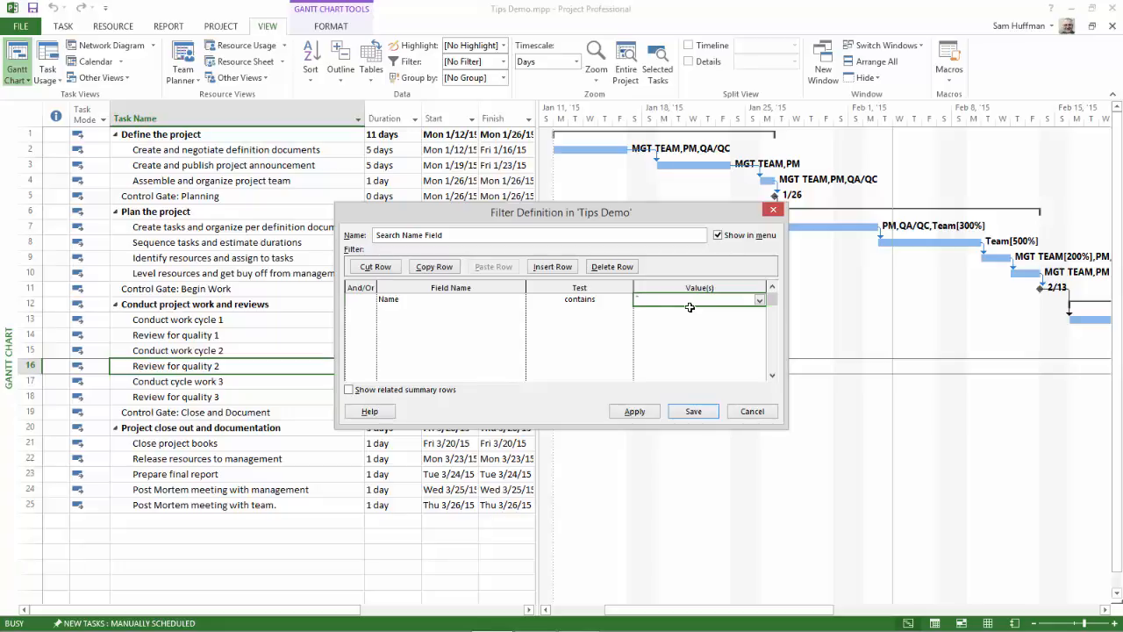
pyautogui.write('What text do you want?"')
pyautogui.write('?')
pyautogui.click(694, 411)
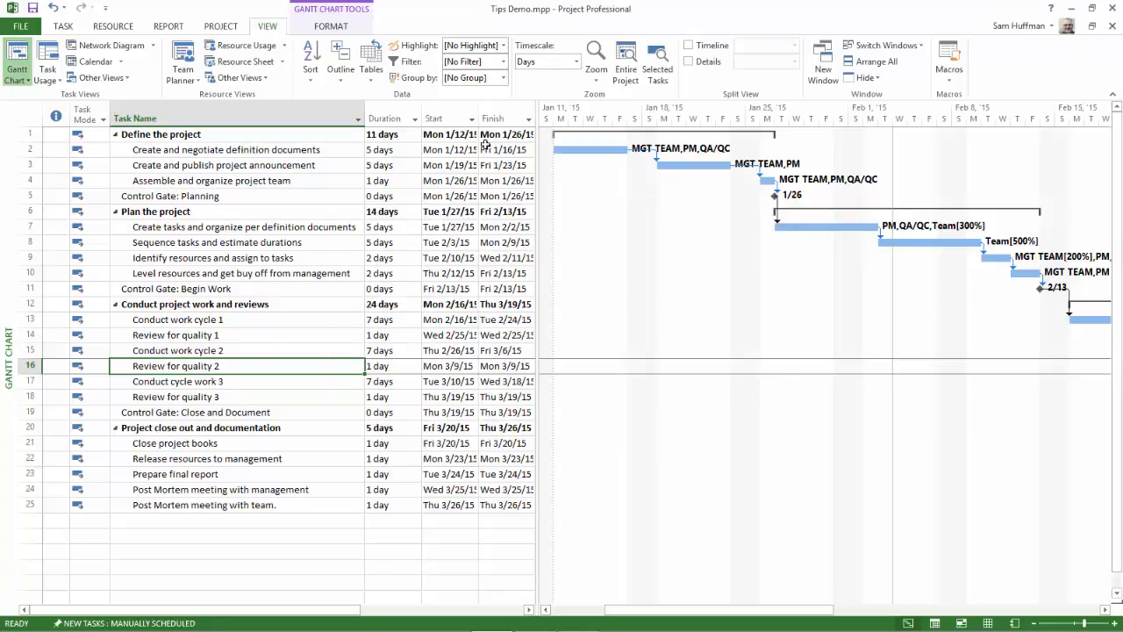
# Step: Check that the Search Name Field filter is offered both for filtering and for highlighting
pyautogui.click(503, 62)
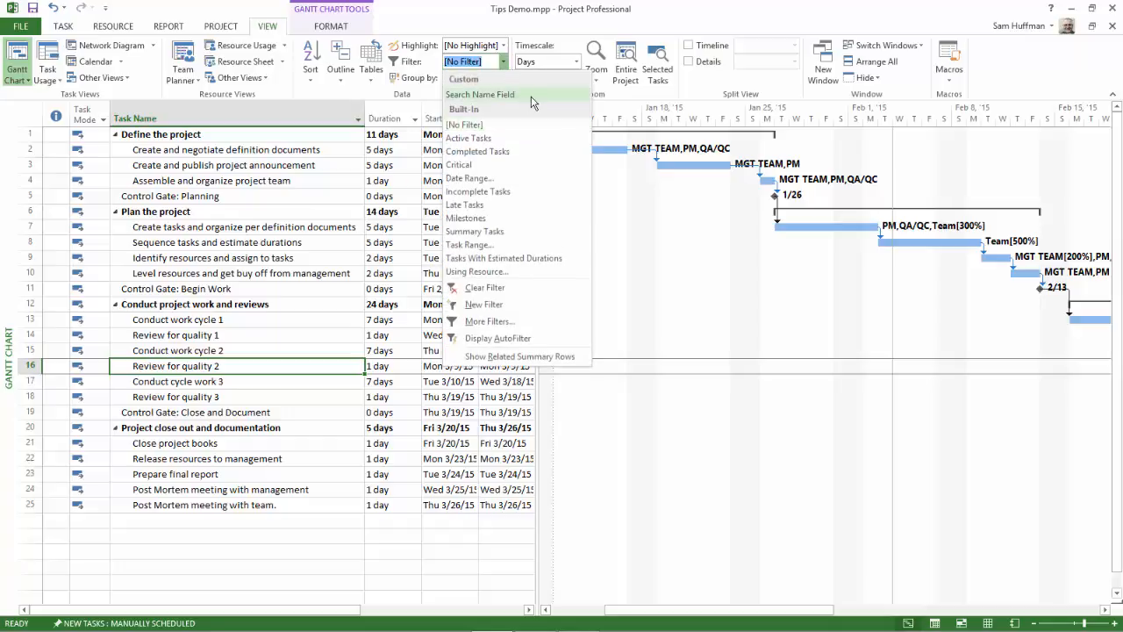
pyautogui.click(525, 29)
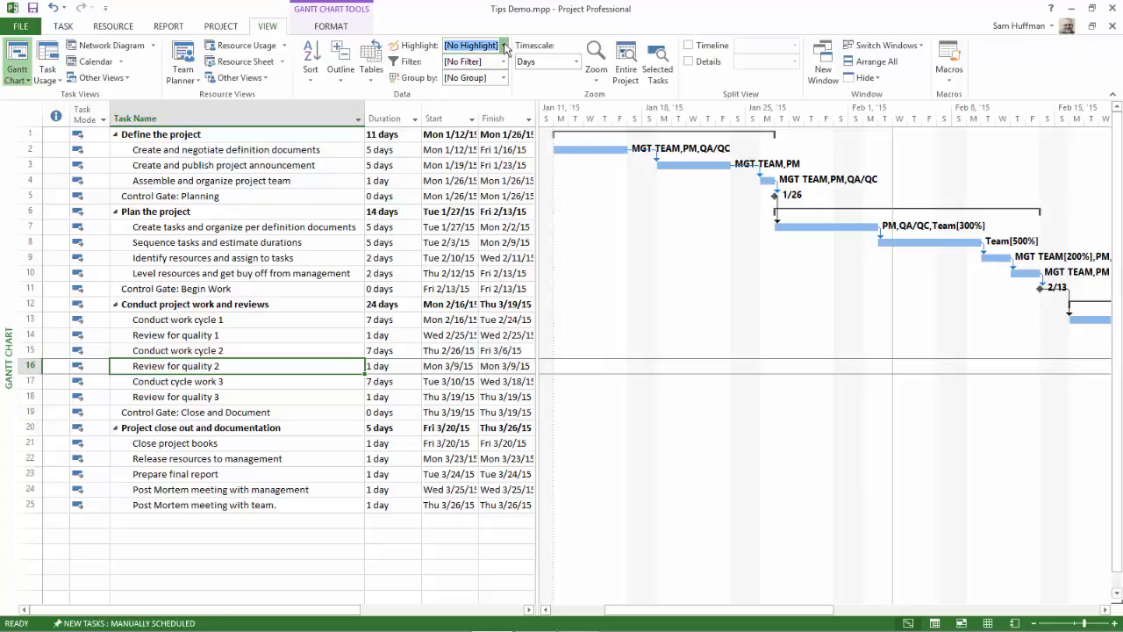
pyautogui.click(504, 46)
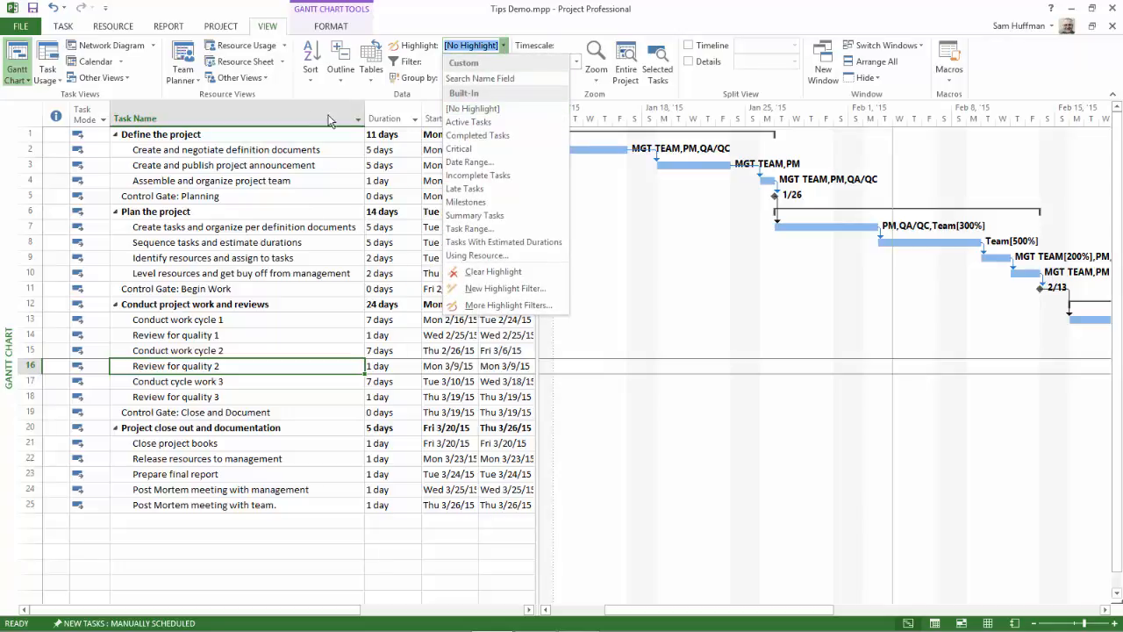
pyautogui.click(654, 26)
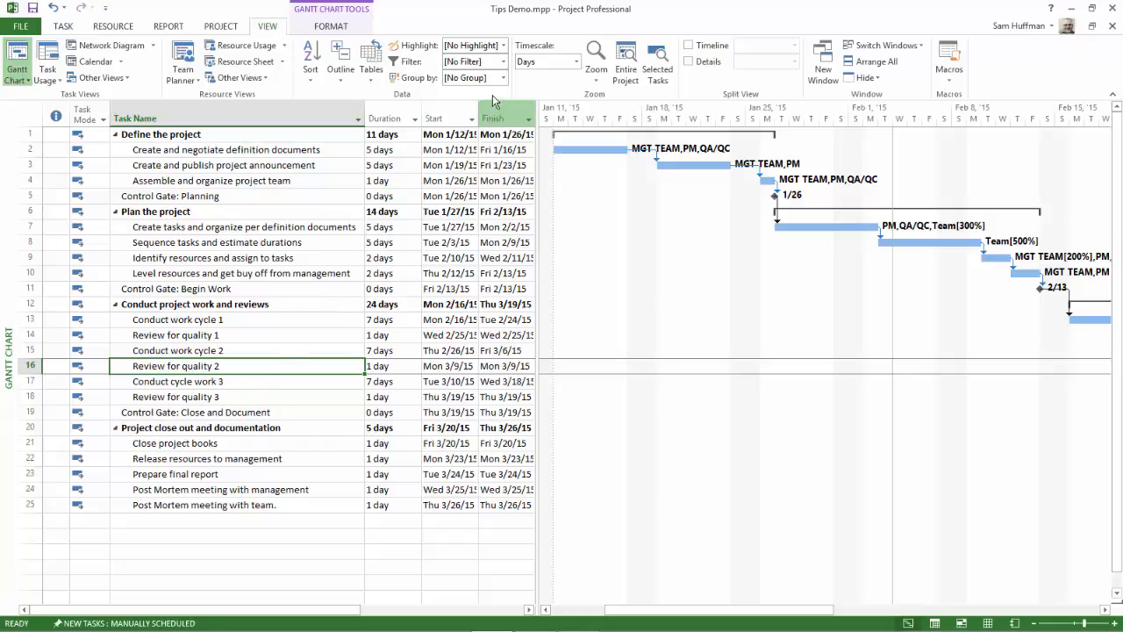
# Step: Filter the task list with Search Name Field for the text "Control", and clear the filter
pyautogui.click(503, 62)
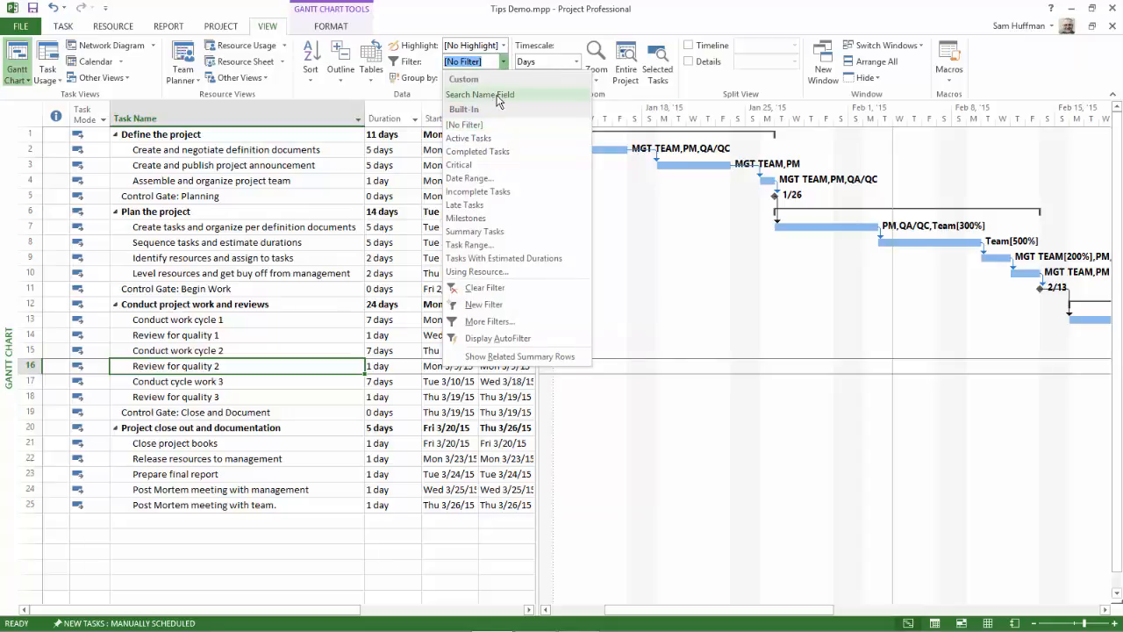
pyautogui.click(498, 95)
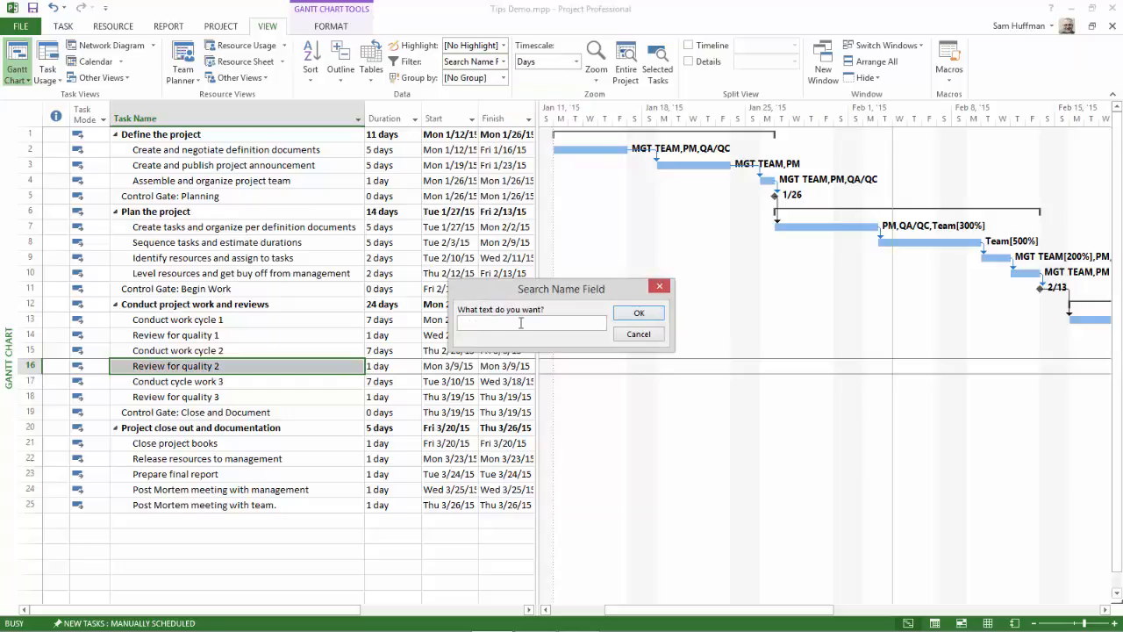
pyautogui.write('Control')
pyautogui.click(630, 318)
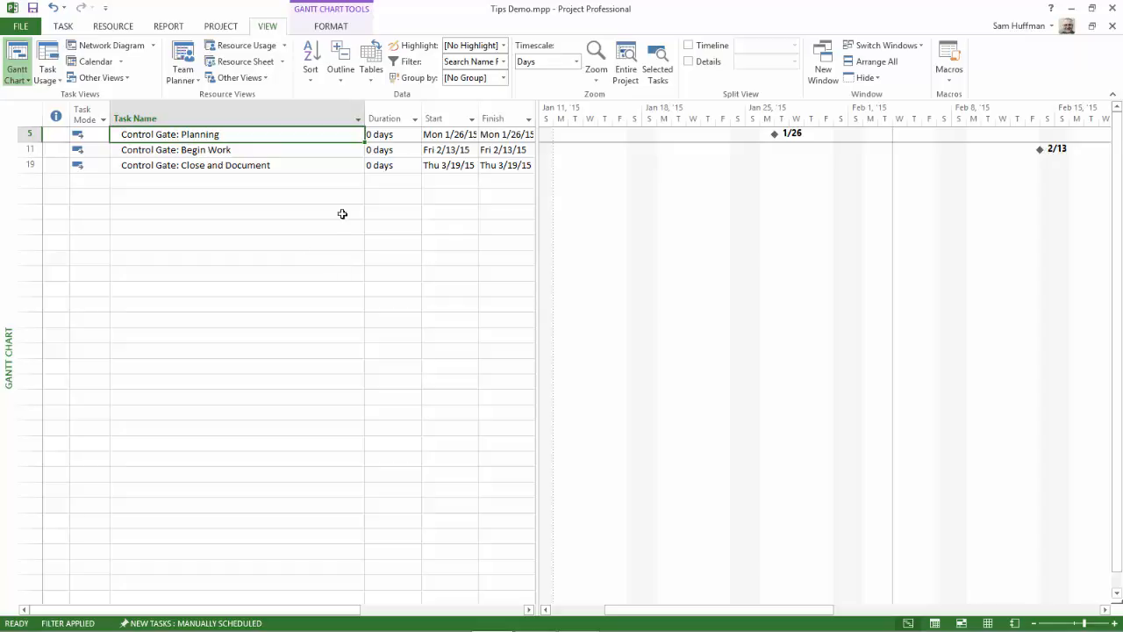
pyautogui.click(504, 61)
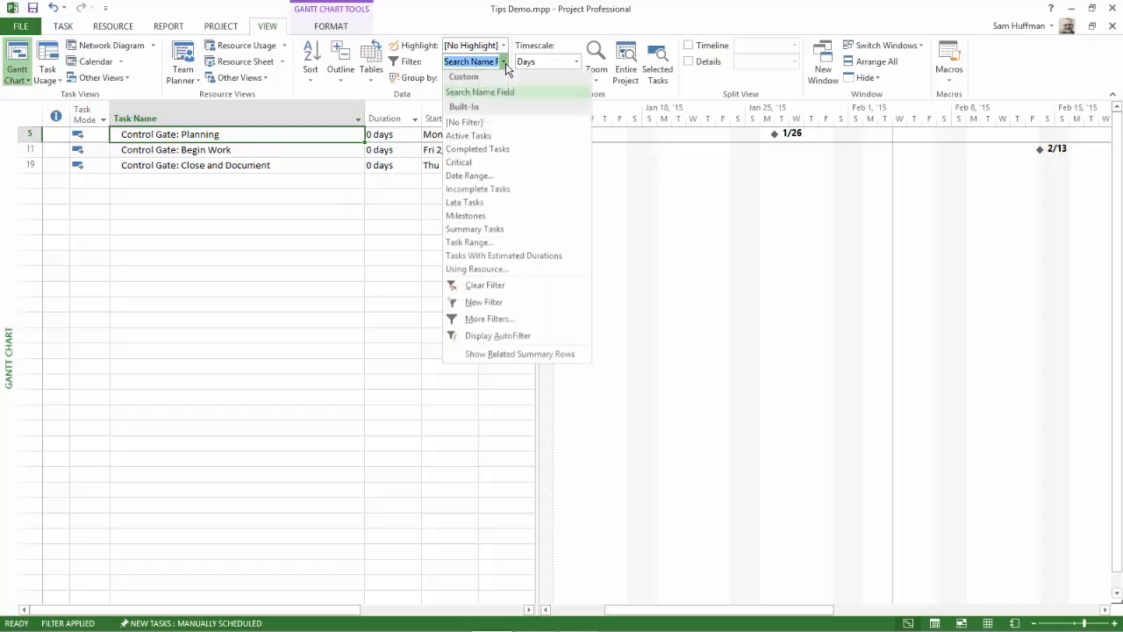
pyautogui.click(475, 128)
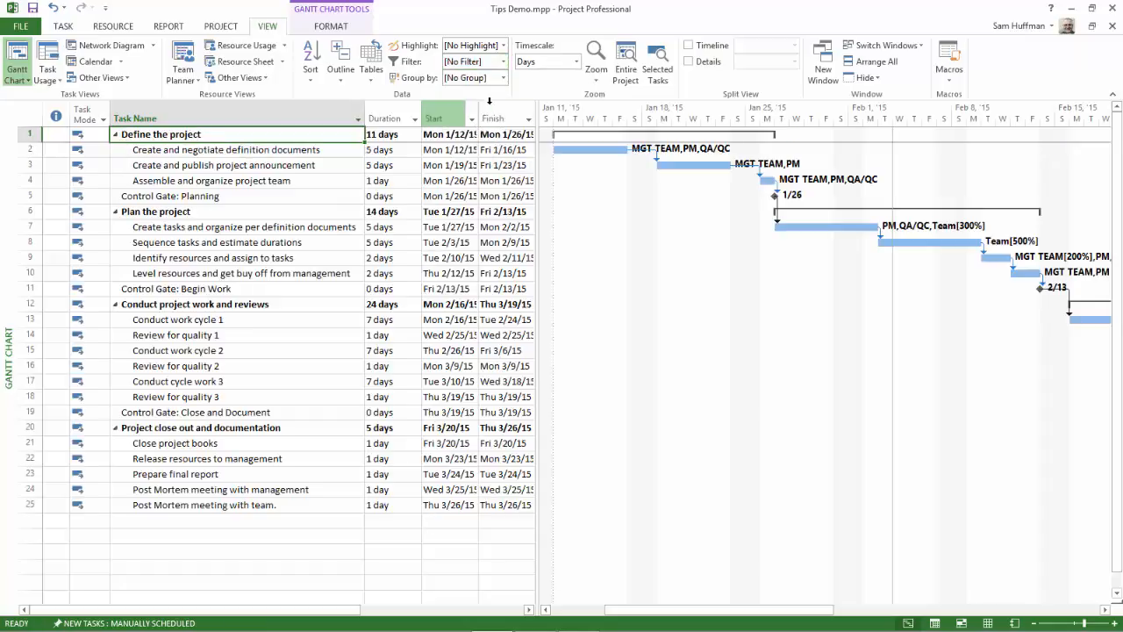
# Step: Highlight the tasks matching "Control" with Search Name Field, and remove the highlight
pyautogui.click(503, 47)
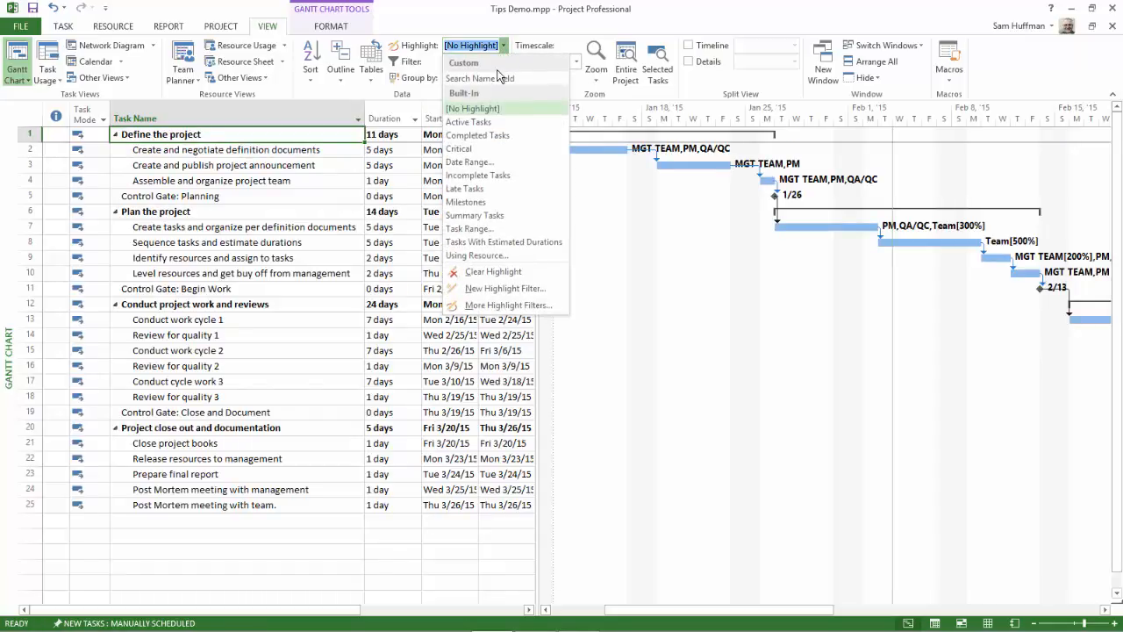
pyautogui.click(497, 79)
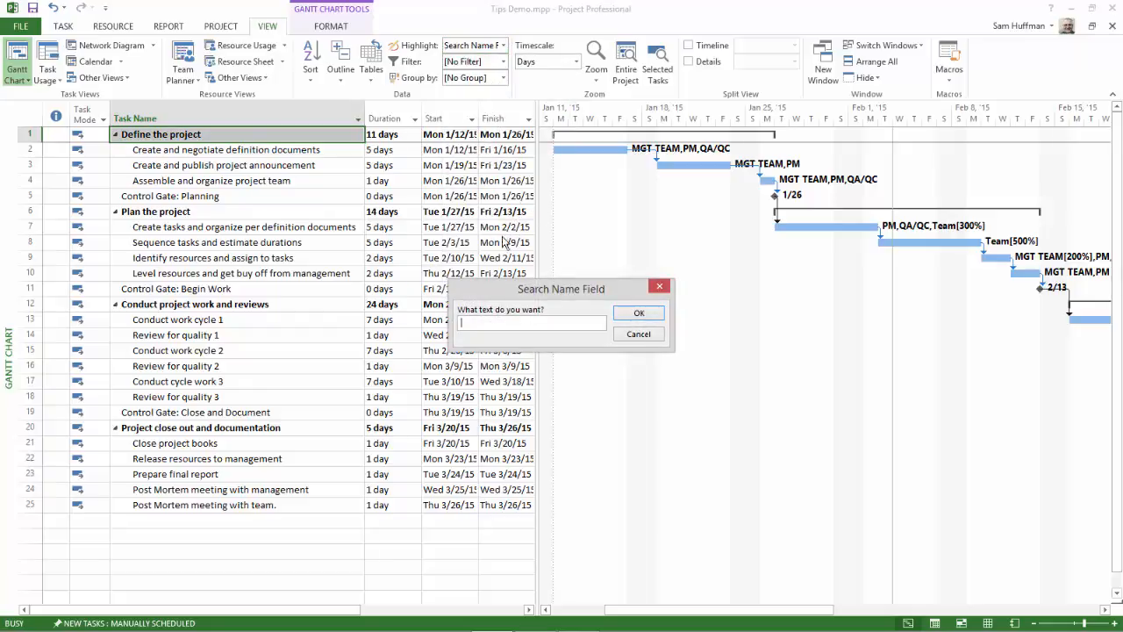
pyautogui.write('Control')
pyautogui.press('Return')
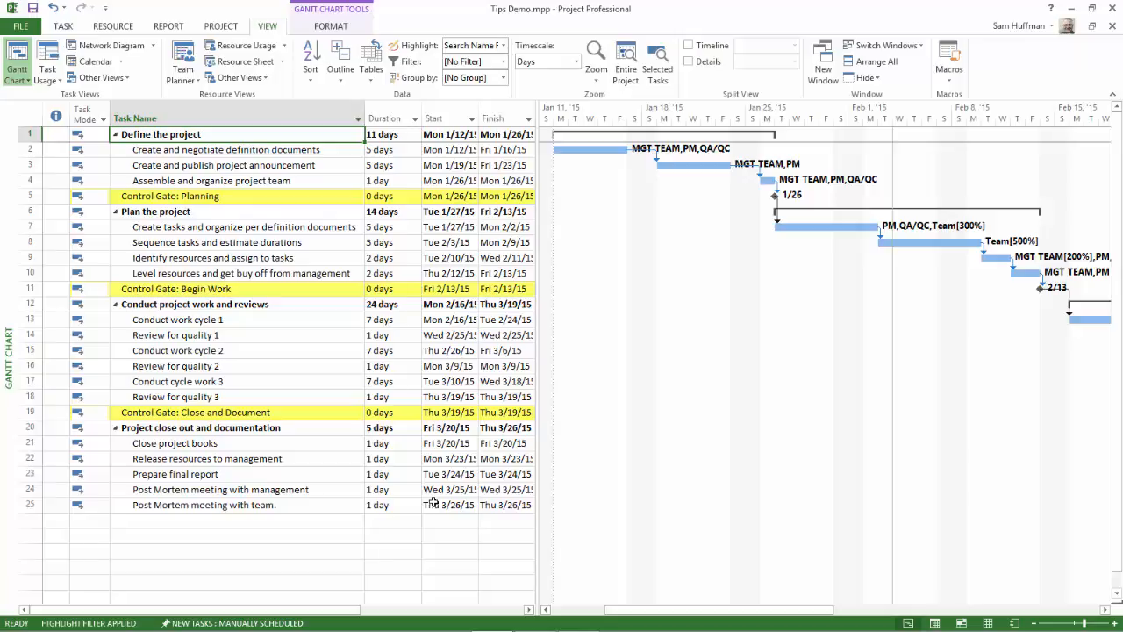
pyautogui.click(503, 46)
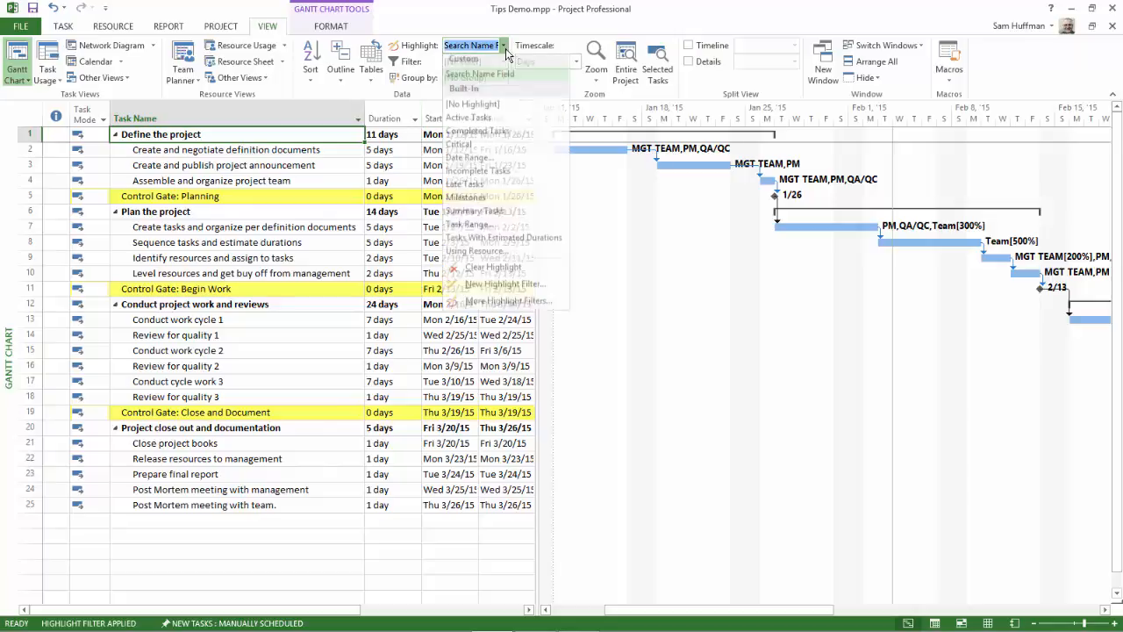
pyautogui.click(478, 108)
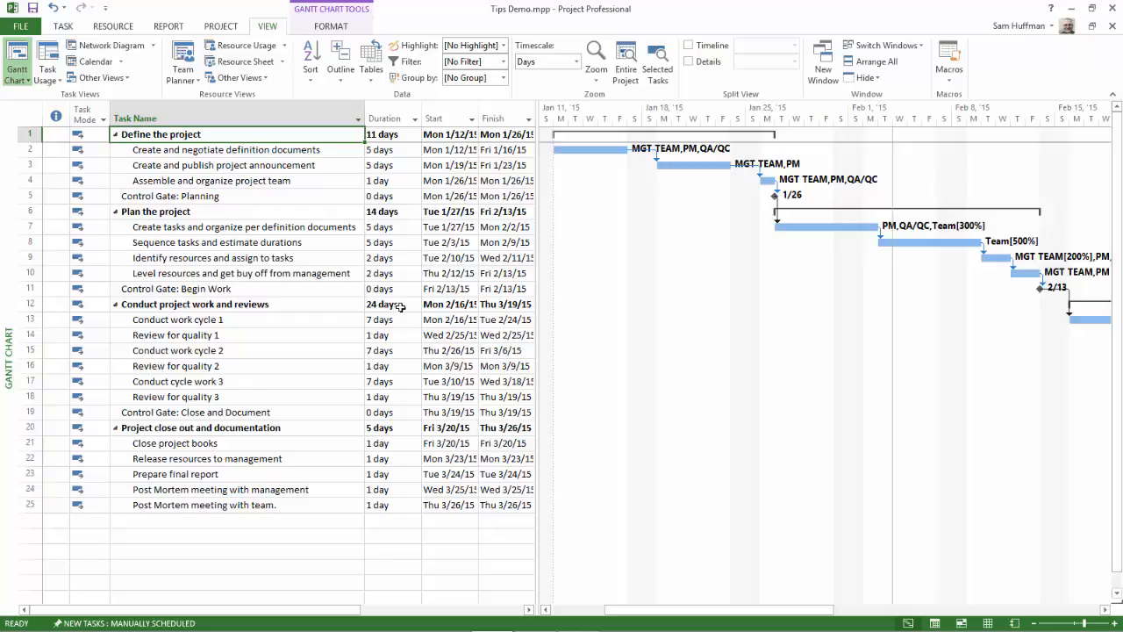
pyautogui.click(504, 63)
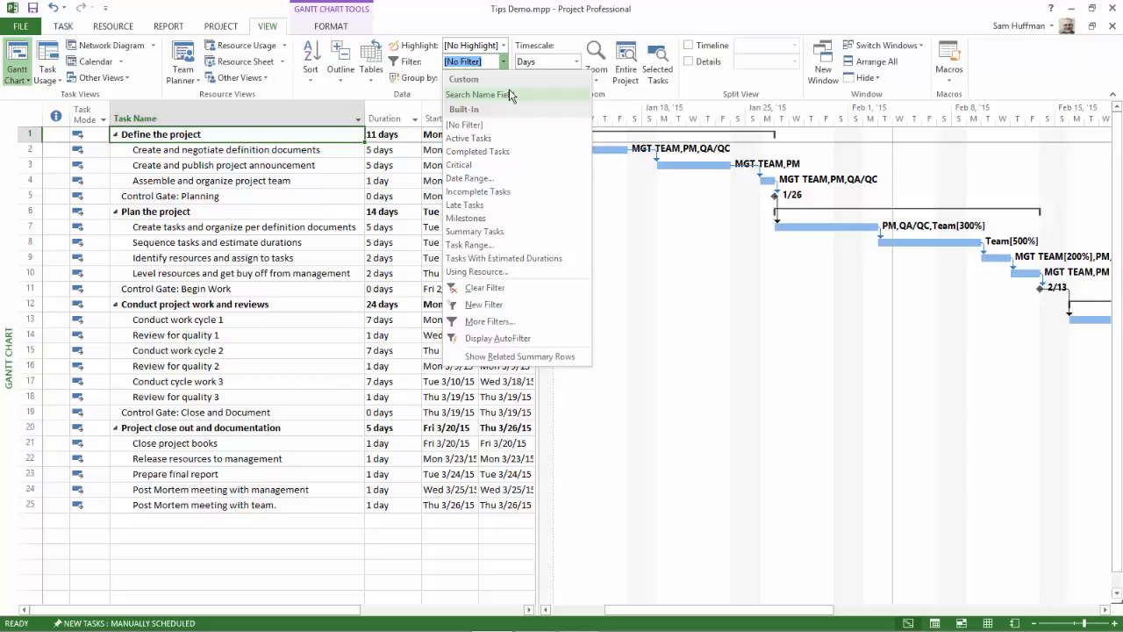
pyautogui.click(400, 12)
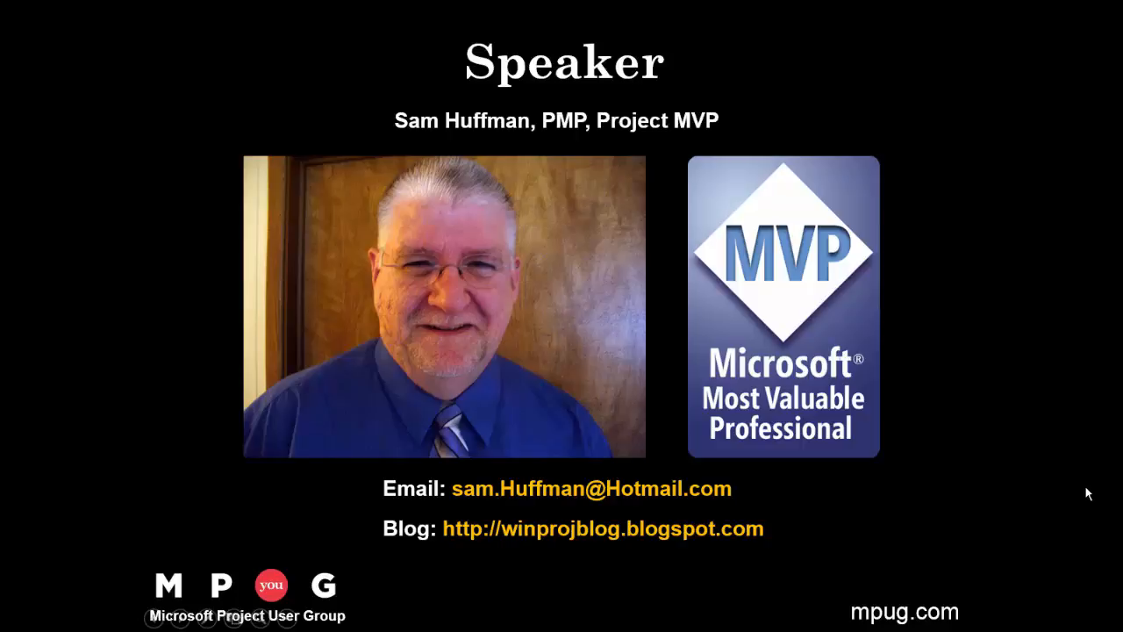
pyautogui.click(1088, 494)
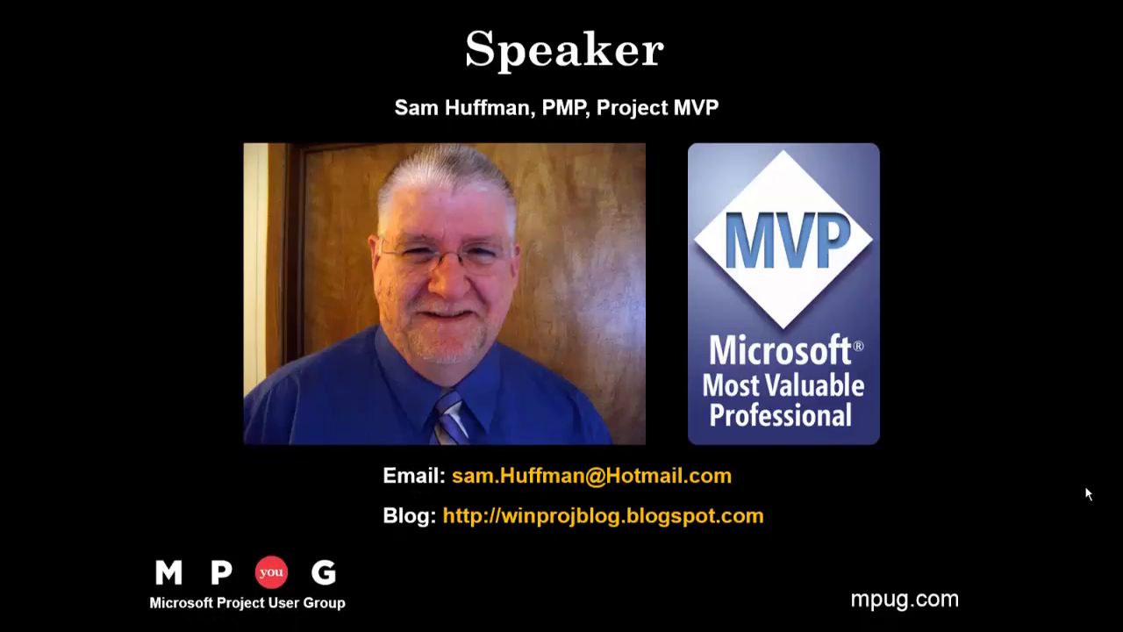